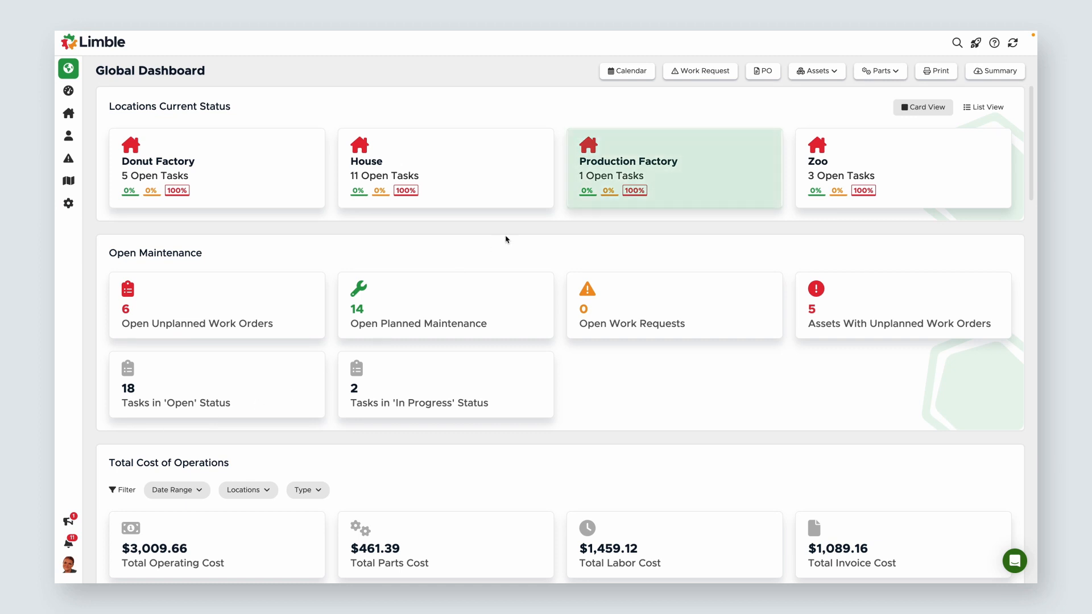
Open the vendor list of the Production Factory location.
left_click(677, 177)
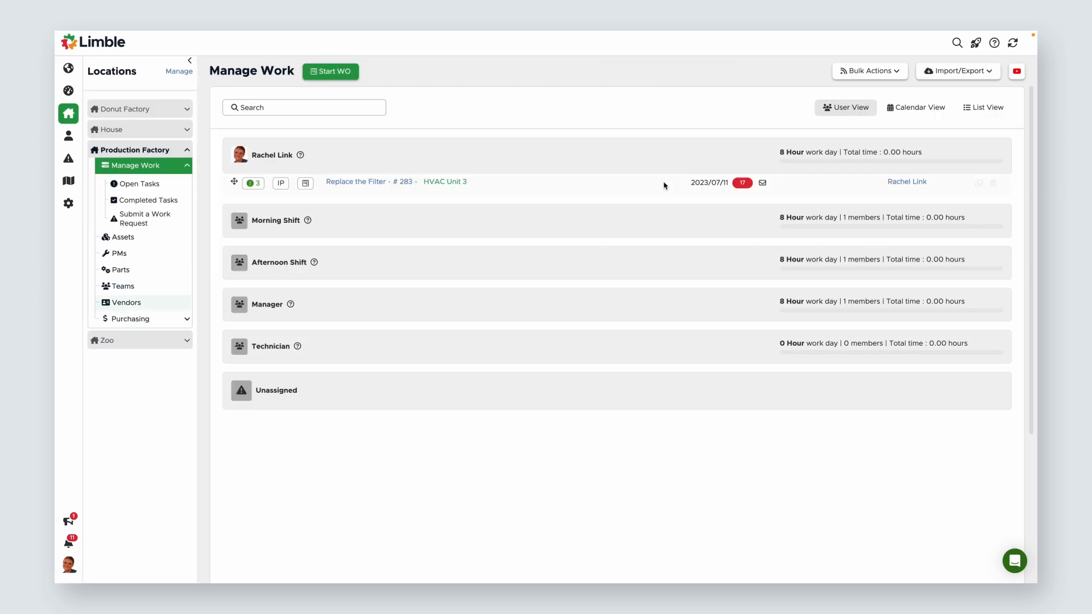
left_click(152, 303)
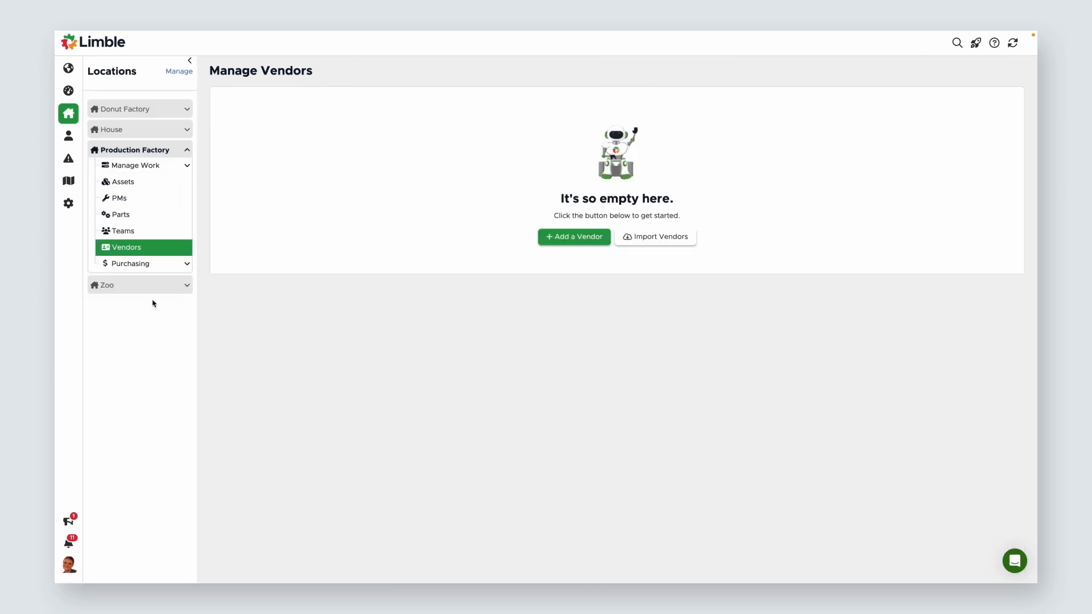
left_click(70, 118)
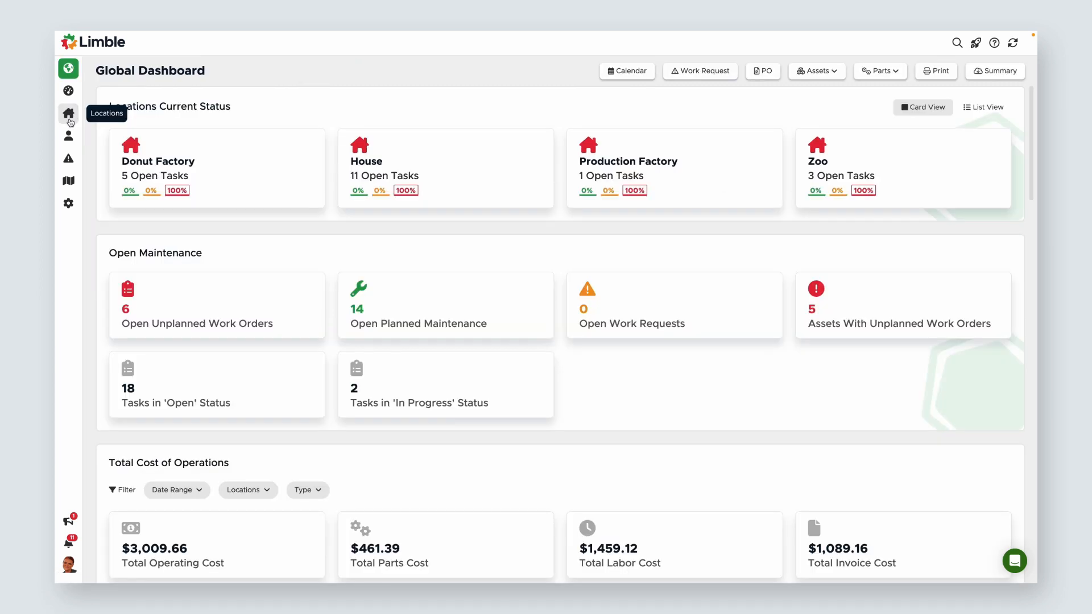
left_click(69, 119)
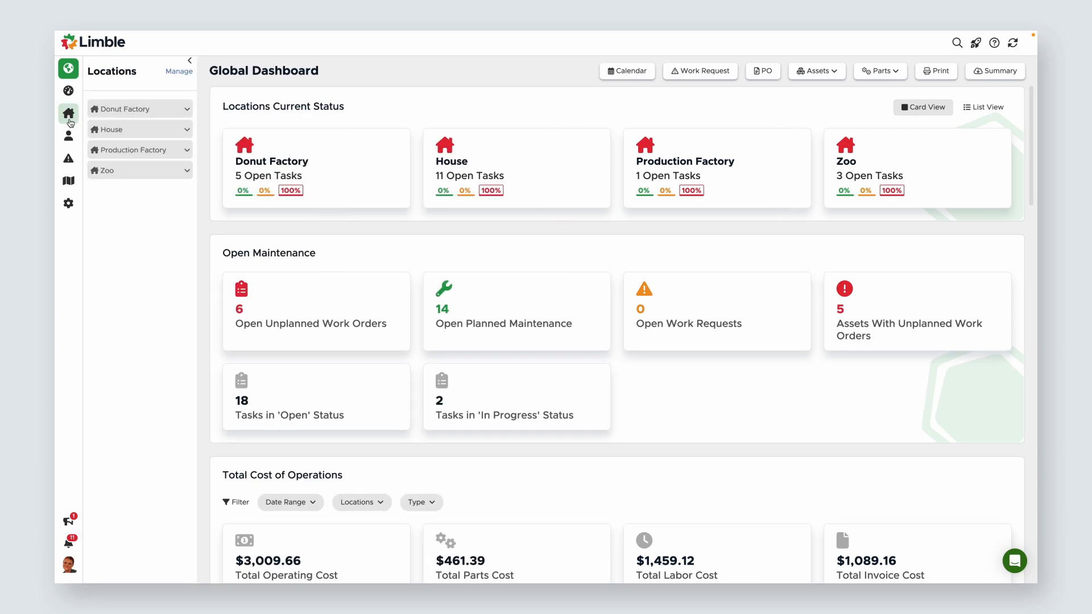
left_click(189, 152)
left_click(163, 247)
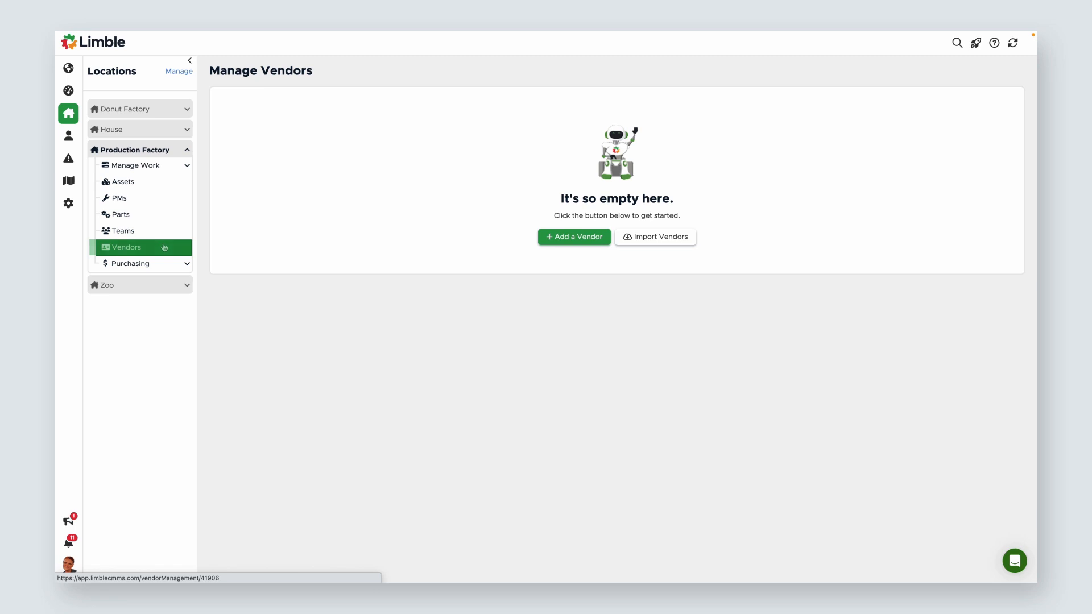
Add a blank vendor named "Fresh Air HVAC LLC" to the Production Factory.
left_click(579, 238)
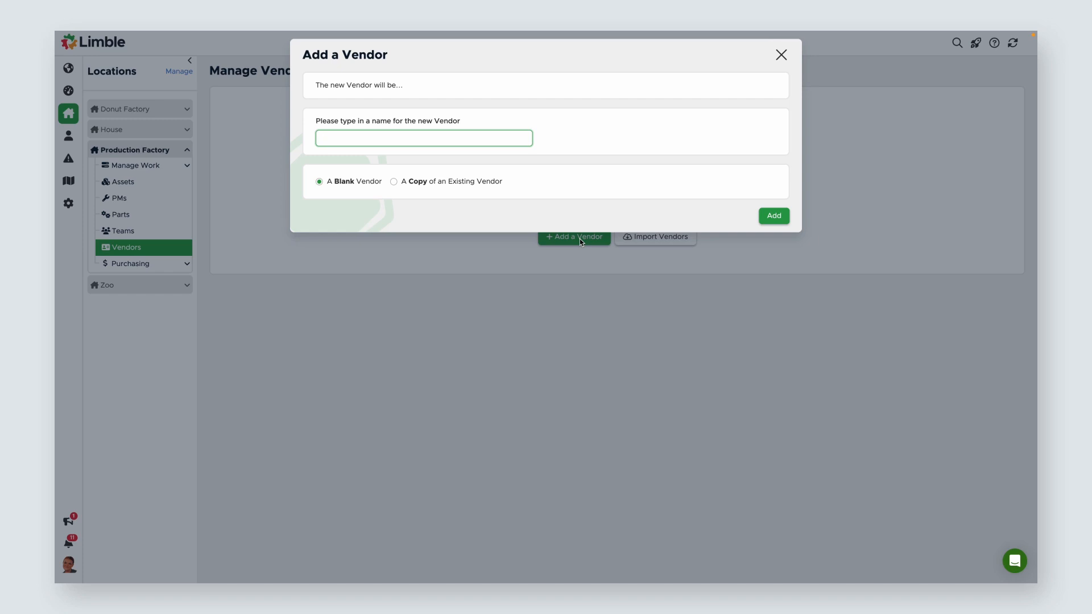
type("Fresh Air HVAC LLC")
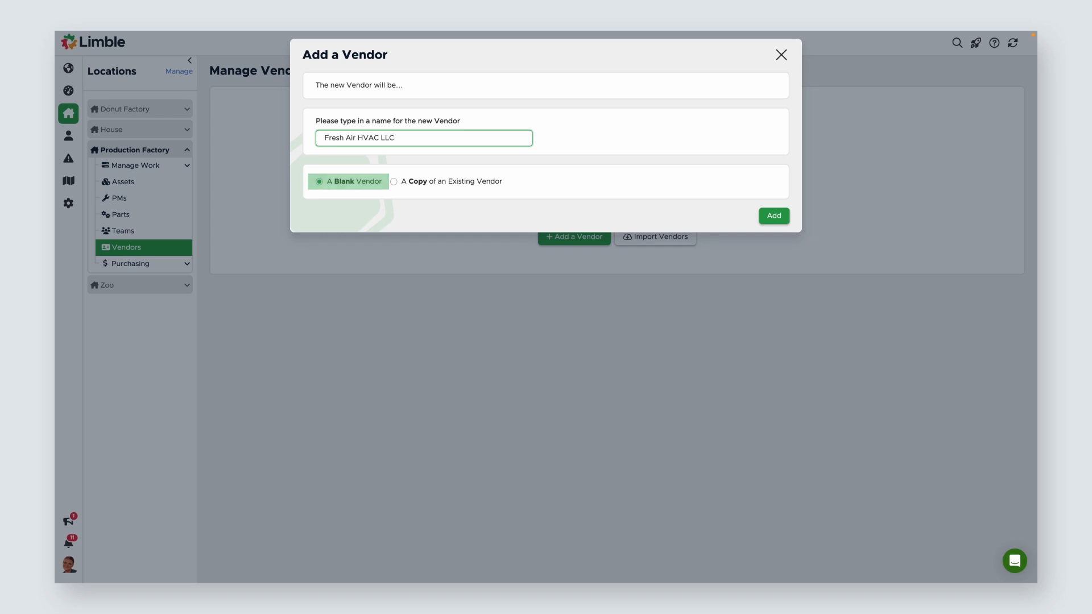
left_click(774, 215)
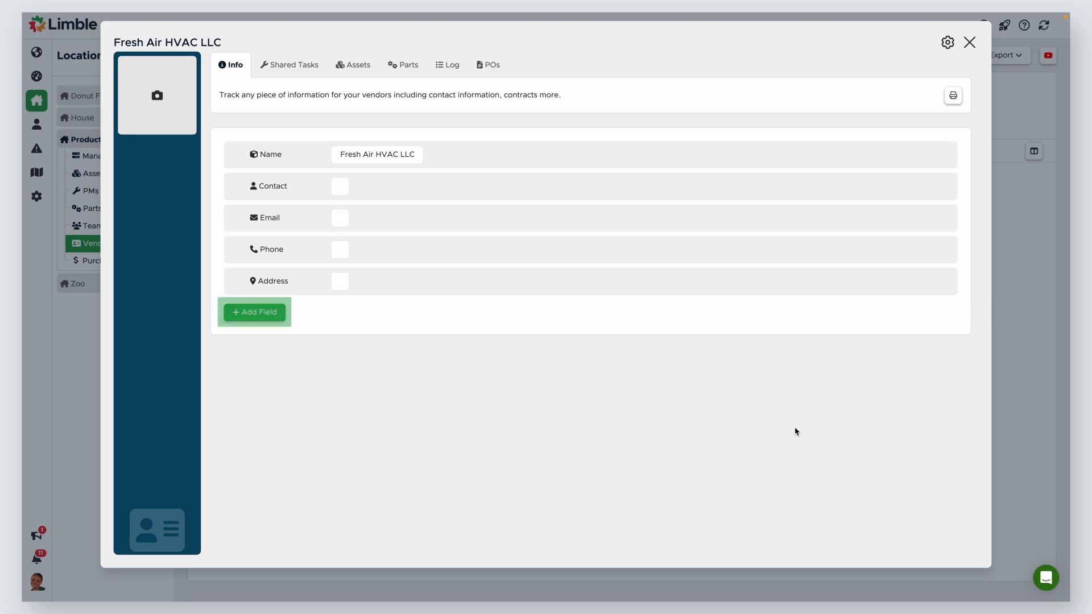
Create a new Documents-type field named "Vendor Agreement" in the vendor's information.
left_click(267, 314)
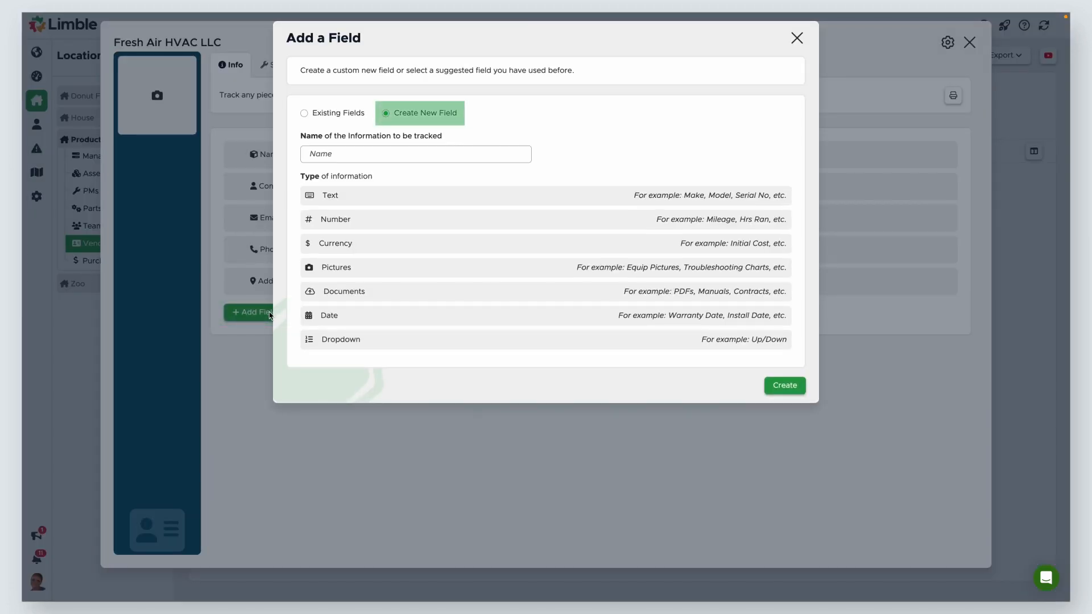
type("Vendo")
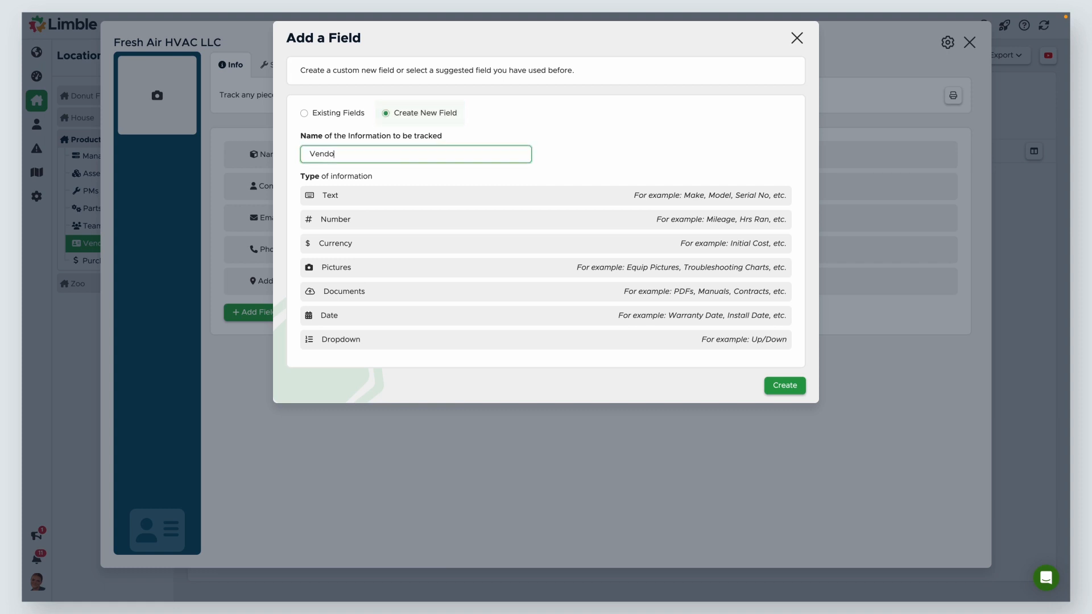
type("r Agreement")
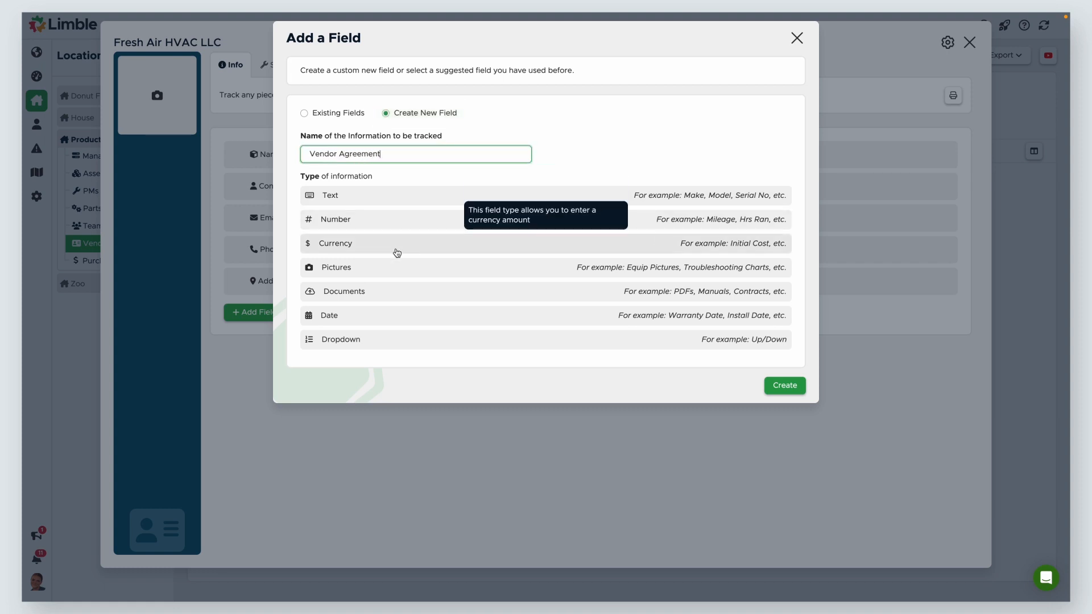
left_click(405, 298)
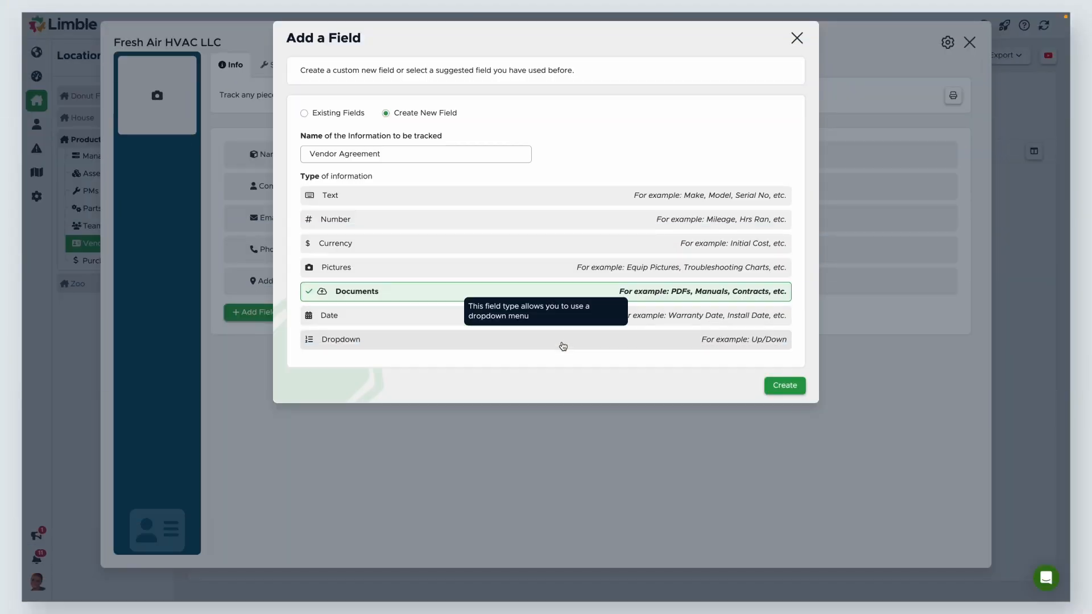
left_click(780, 387)
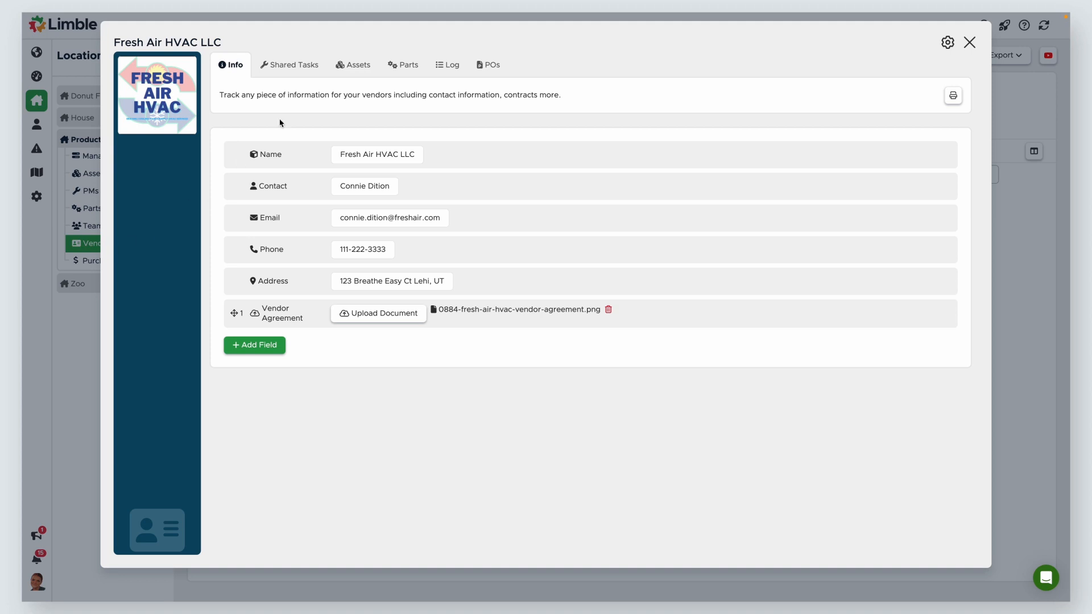
Search the vendor's completed shared tasks for "unit" and clear the search again.
left_click(309, 67)
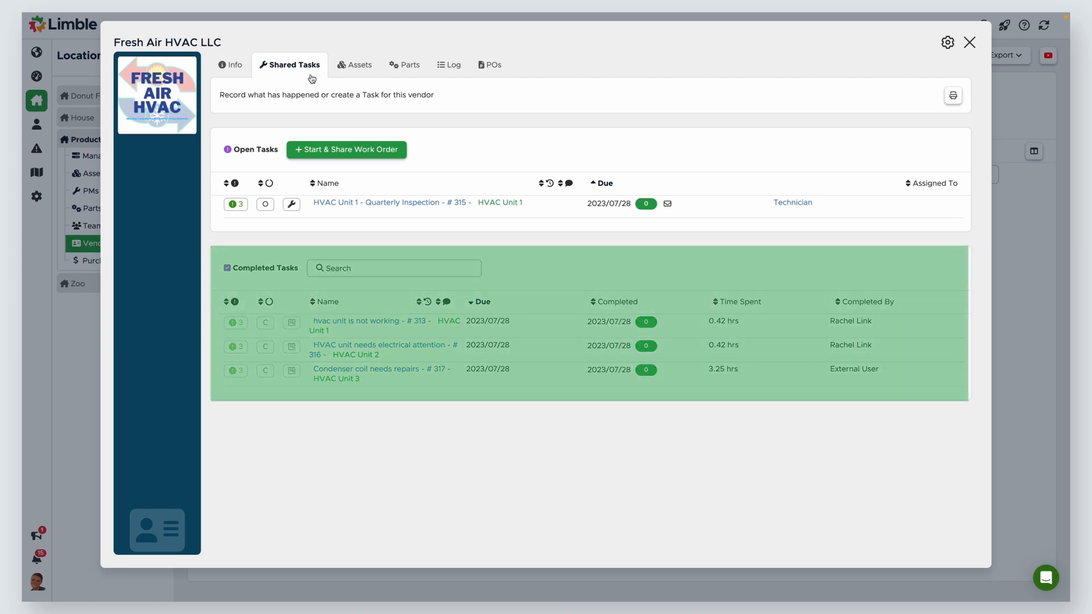
left_click(340, 269)
type("unit")
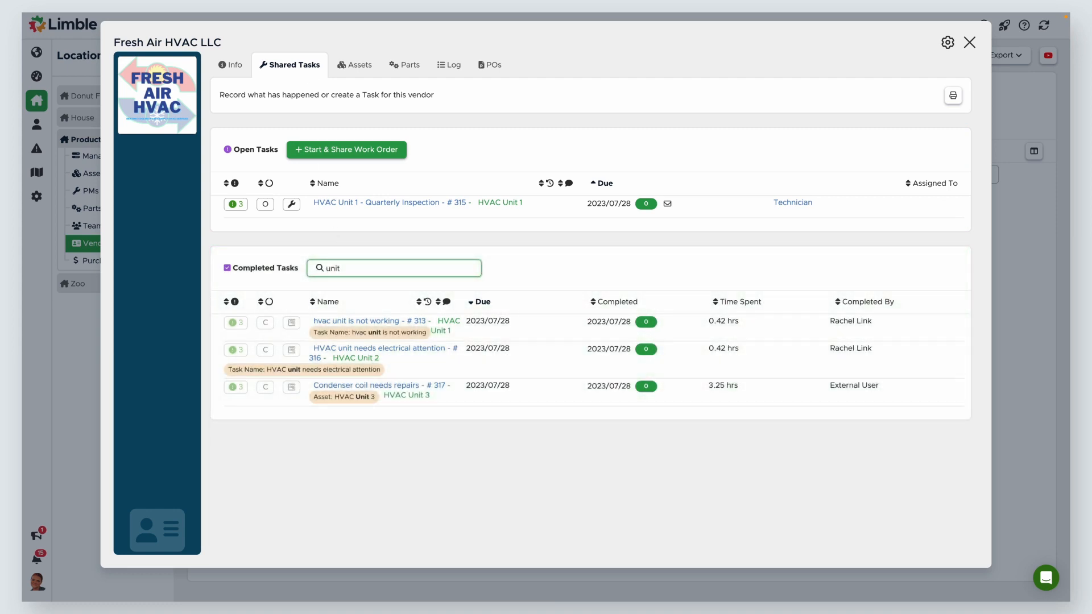
key("BackSpace")
key("BackSpace")
key("BackSpace")
key("BackSpace")
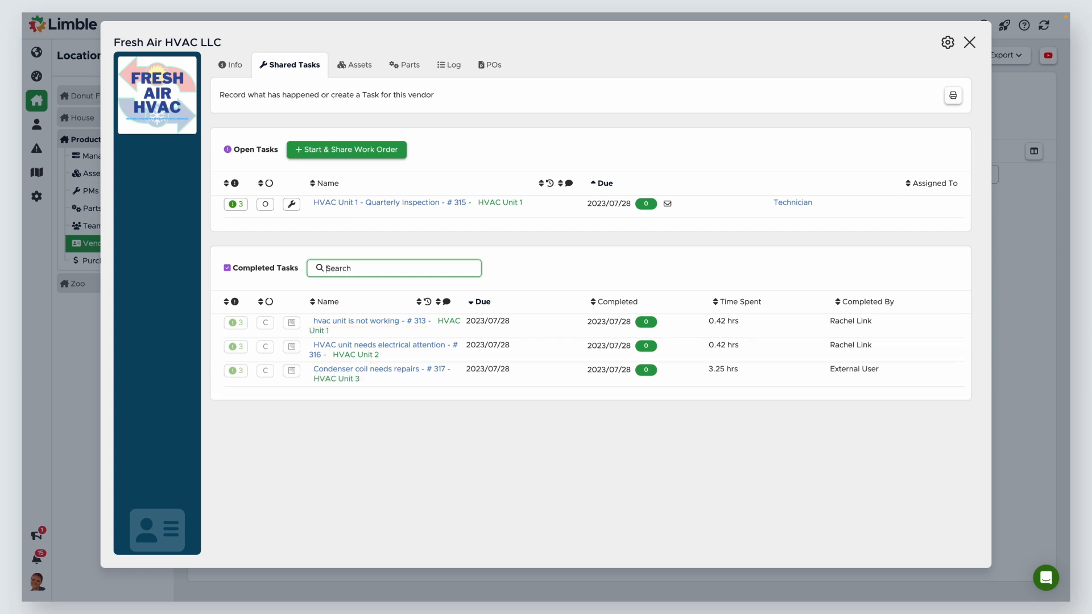
Review the vendor's associated assets, shared tasks, parts including the previously purchased HVAC Filter, log entries and purchase orders.
left_click(361, 73)
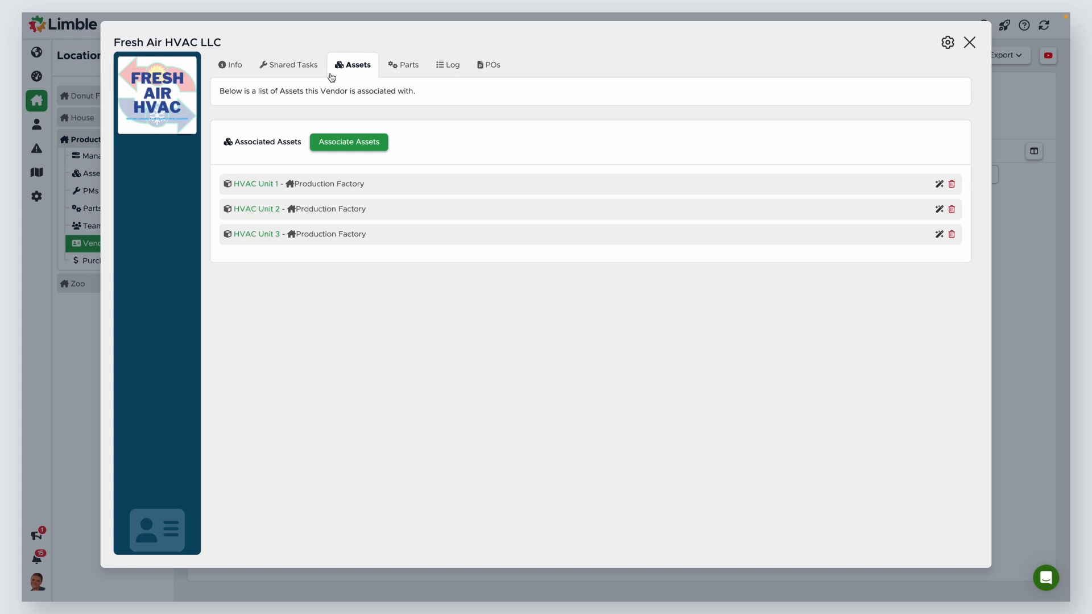
left_click(311, 70)
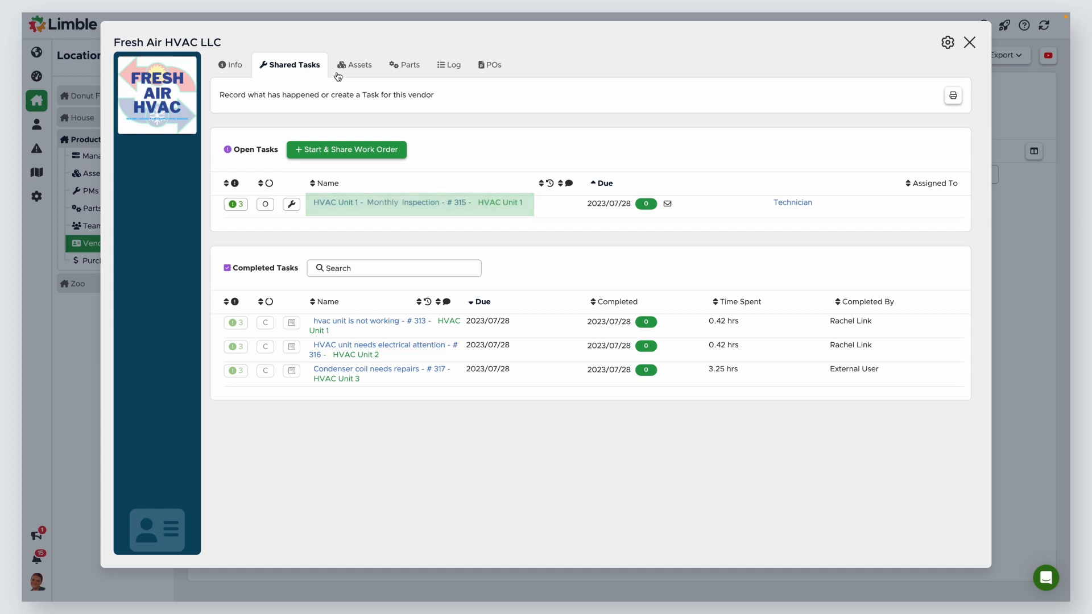
left_click(355, 69)
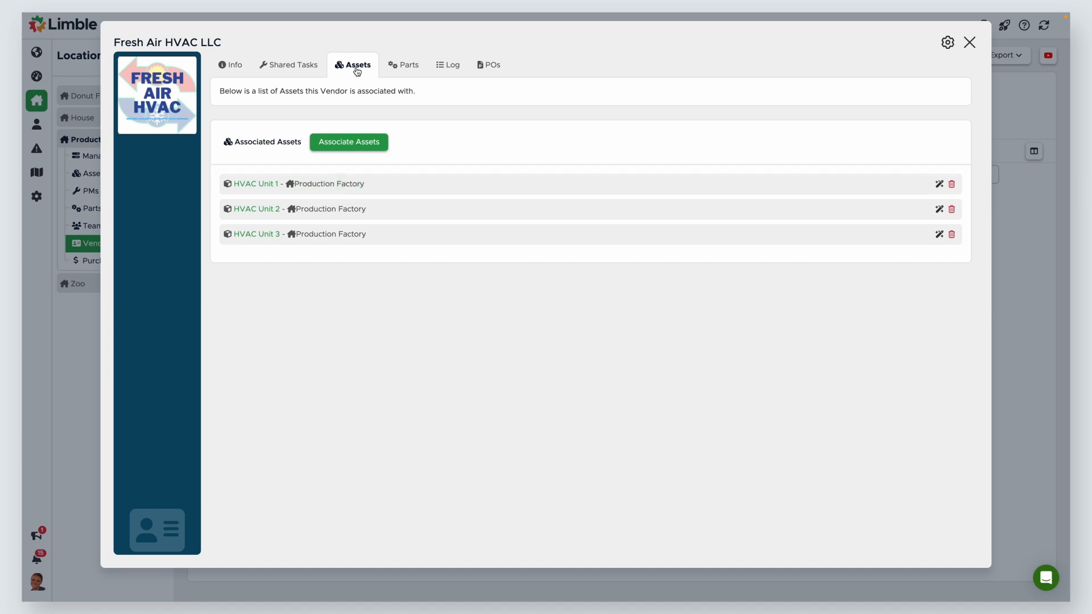
left_click(402, 68)
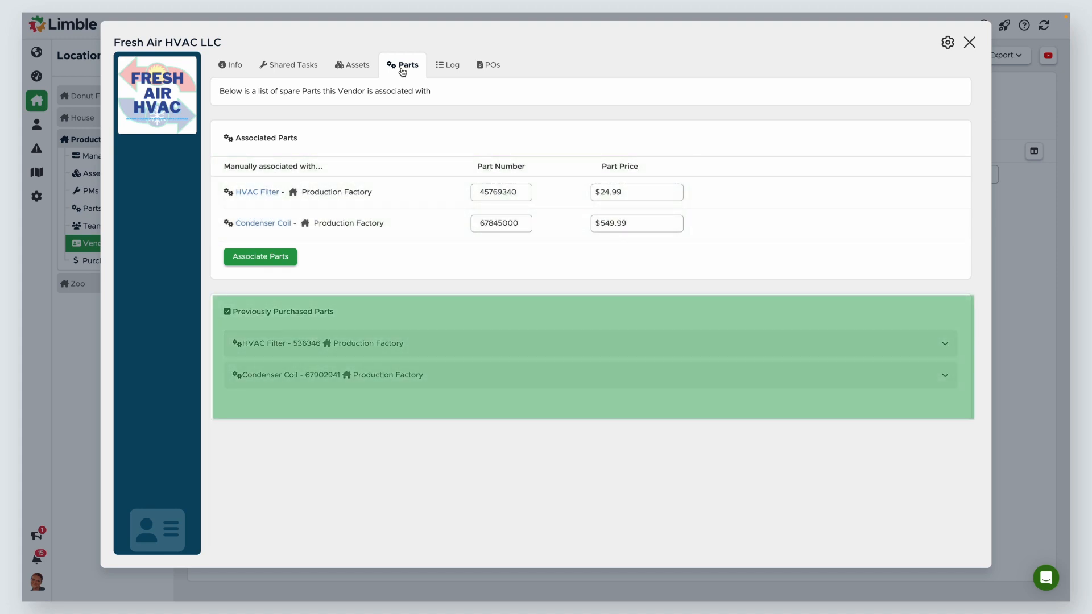
left_click(945, 346)
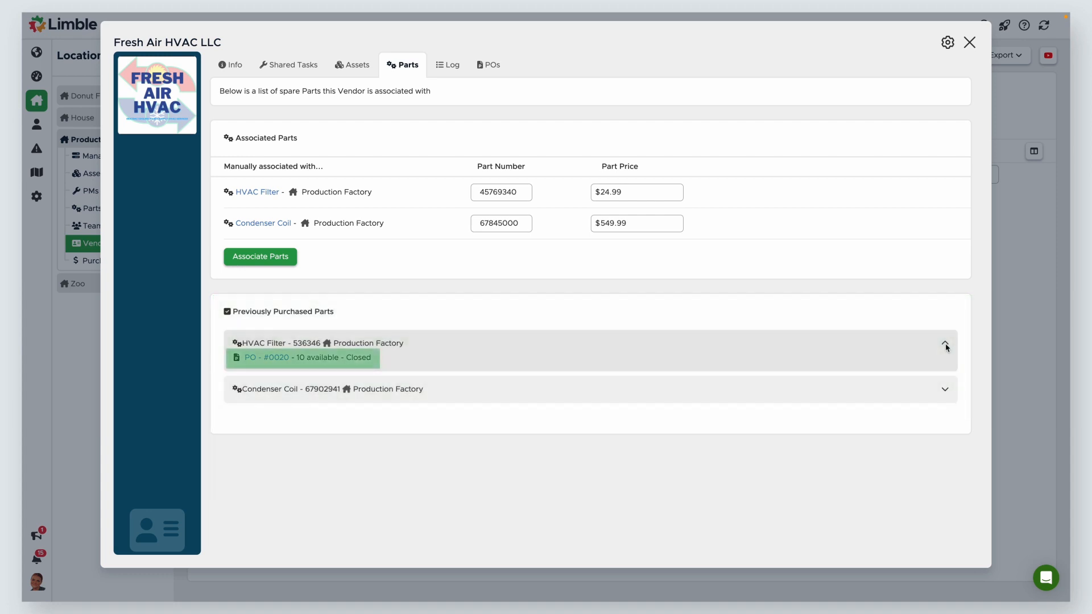
left_click(457, 72)
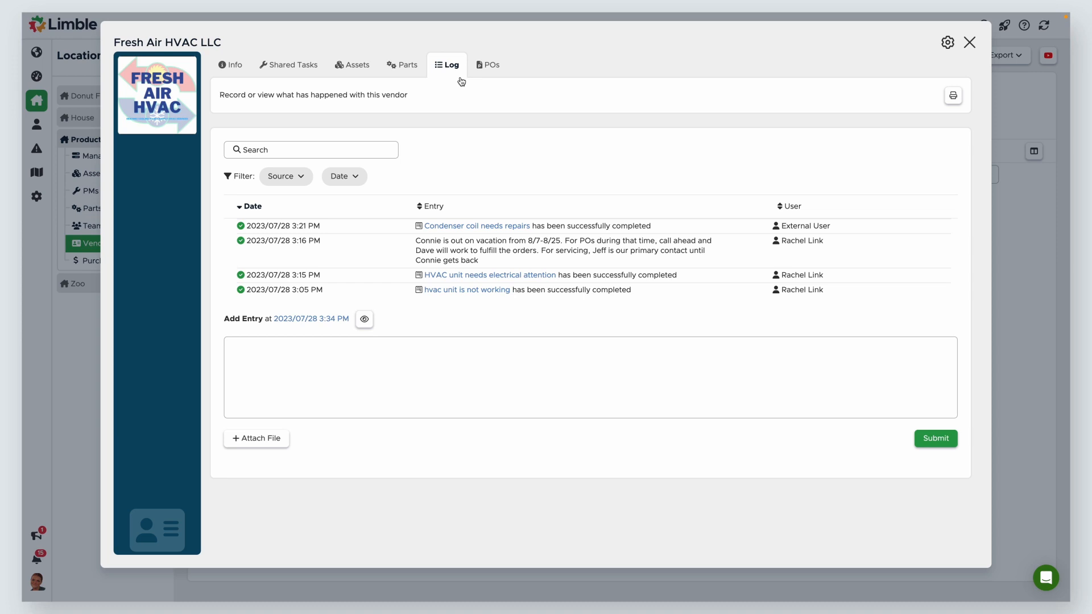
left_click(492, 74)
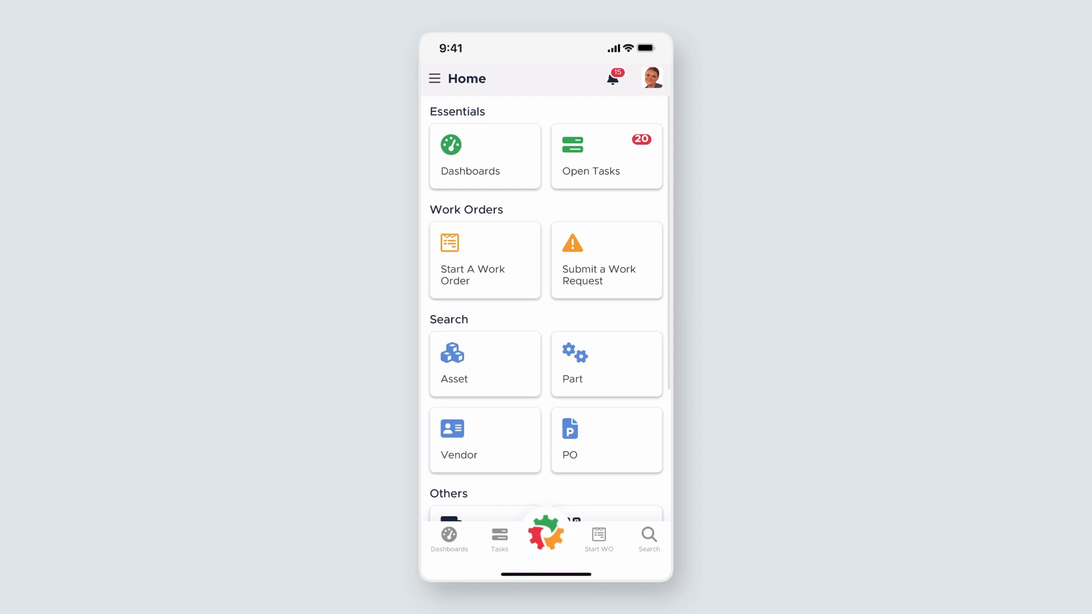
In the Limble mobile app, create a blank vendor named "It's Electric! LLC" at the Production Factory location.
left_click(485, 440)
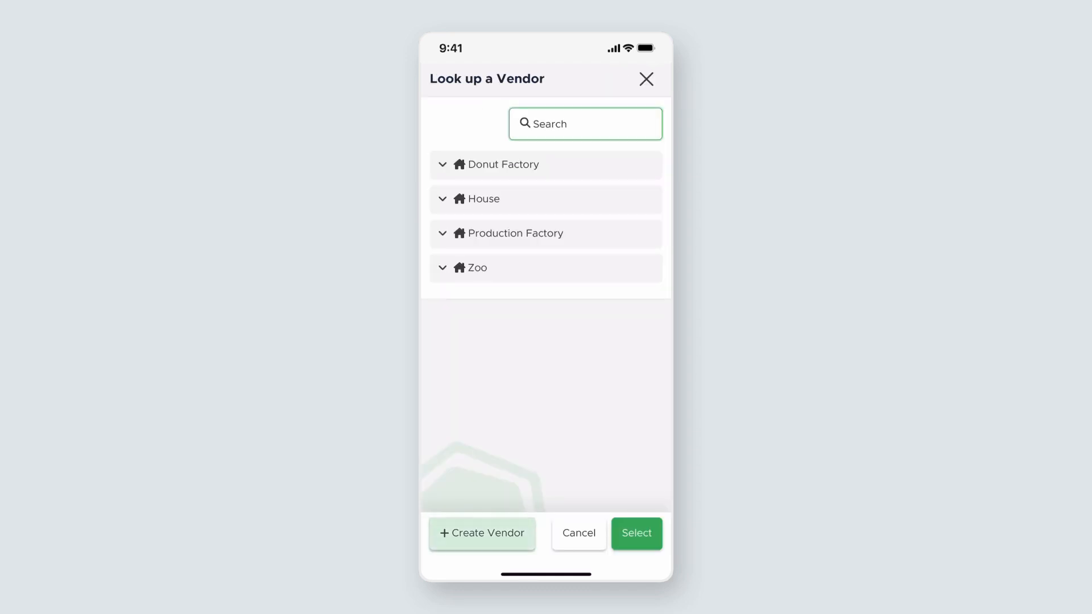
left_click(482, 533)
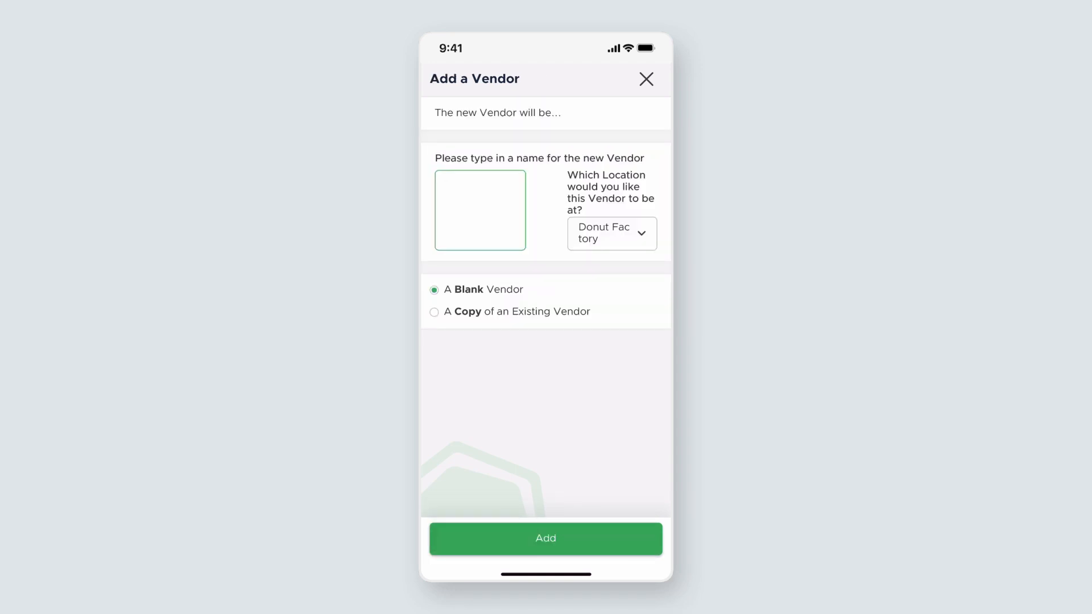
type("It's Elec")
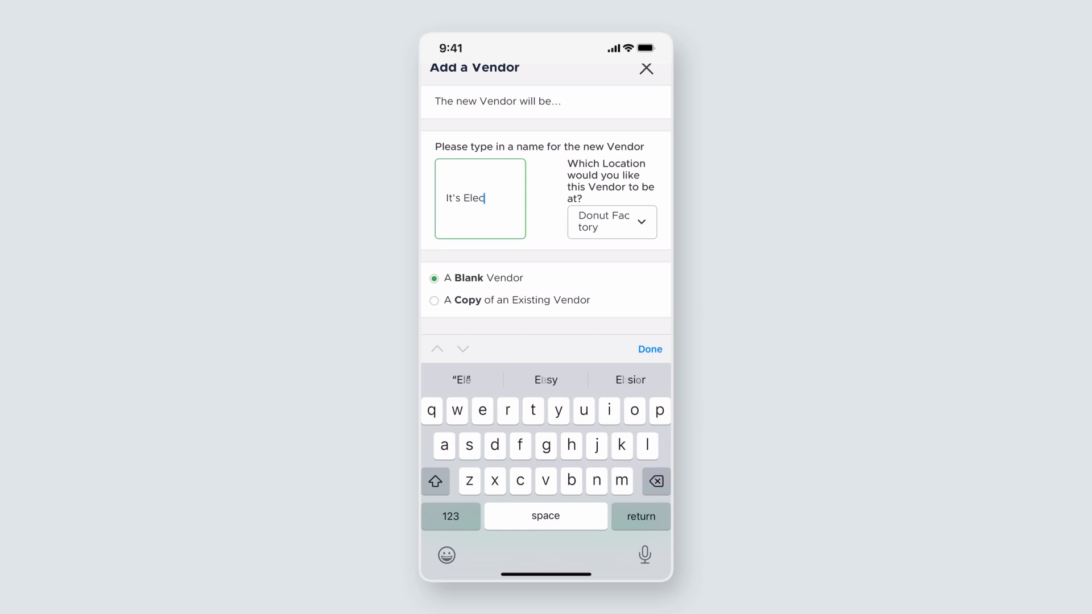
type("tric! LLC")
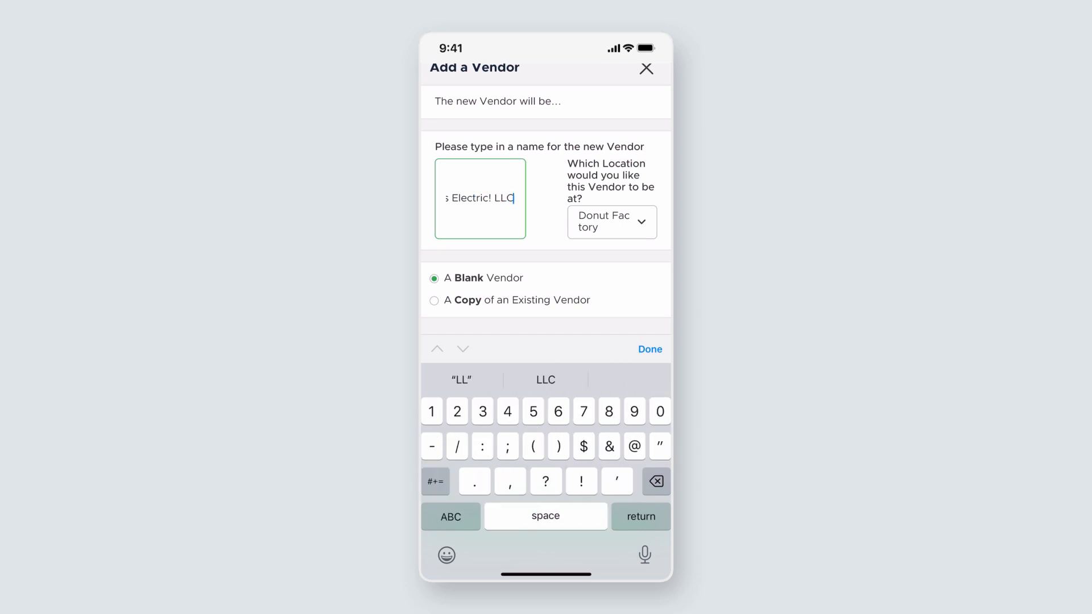
left_click(650, 349)
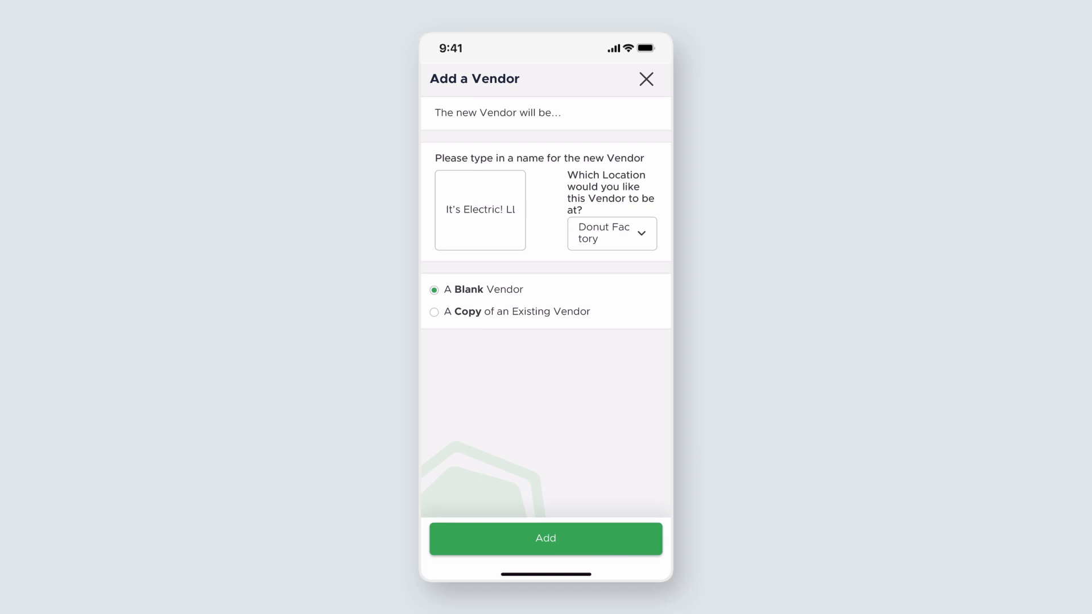
left_click(611, 234)
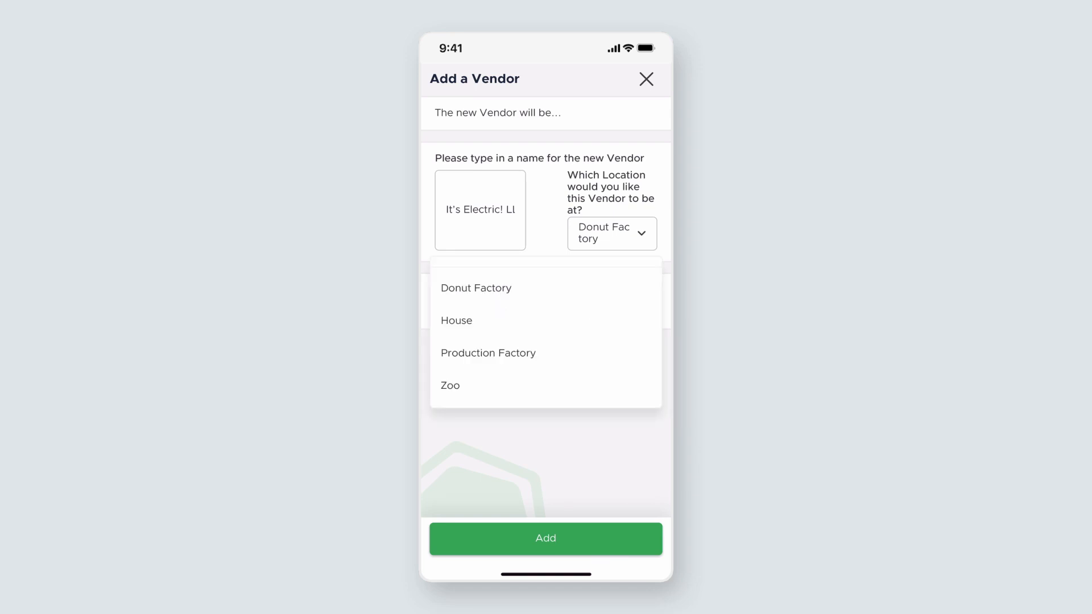
left_click(488, 353)
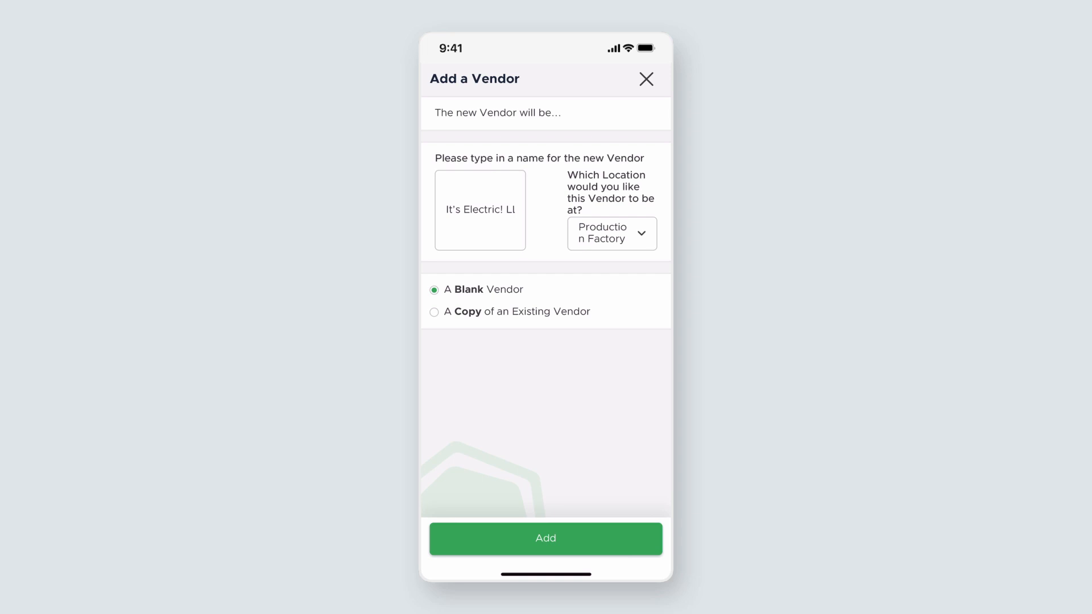
left_click(545, 538)
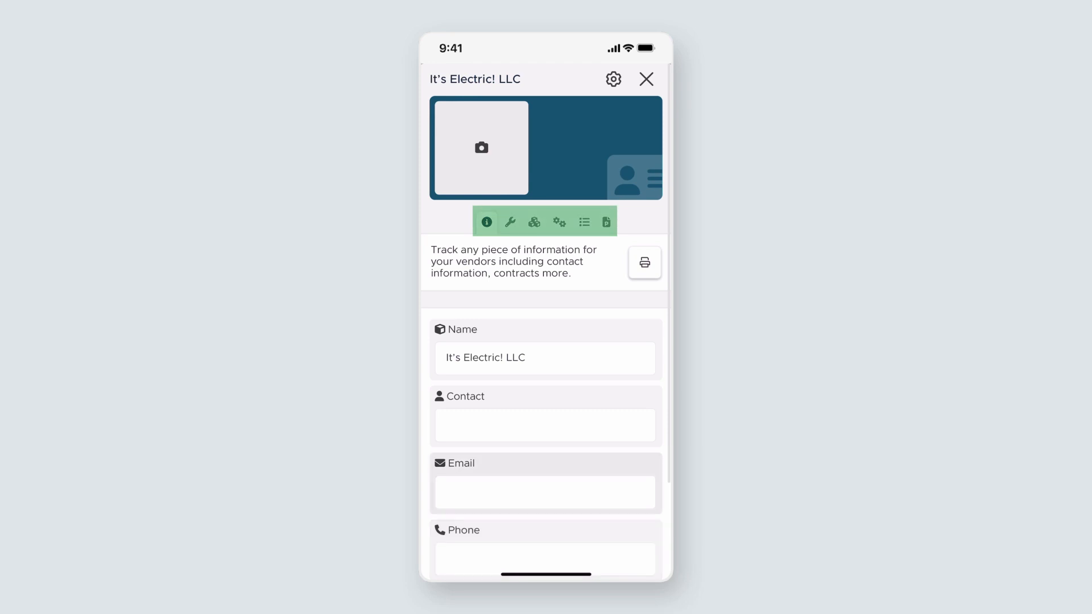
Create a new Text-type field named "Secondary Contact" in the It's Electric! LLC vendor's information.
scroll(545, 341, "down", 3)
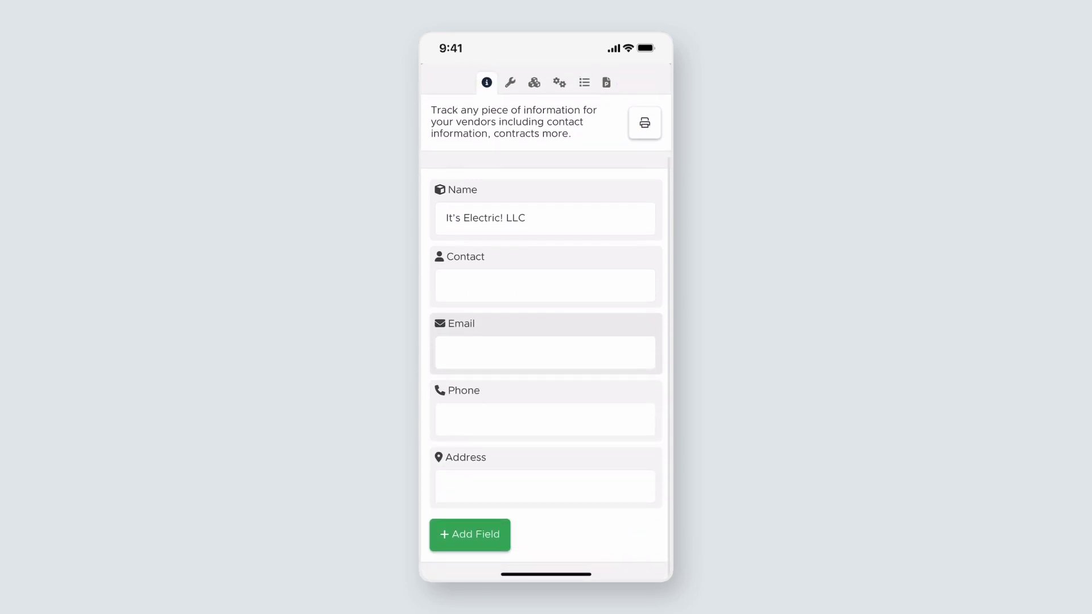
left_click(470, 535)
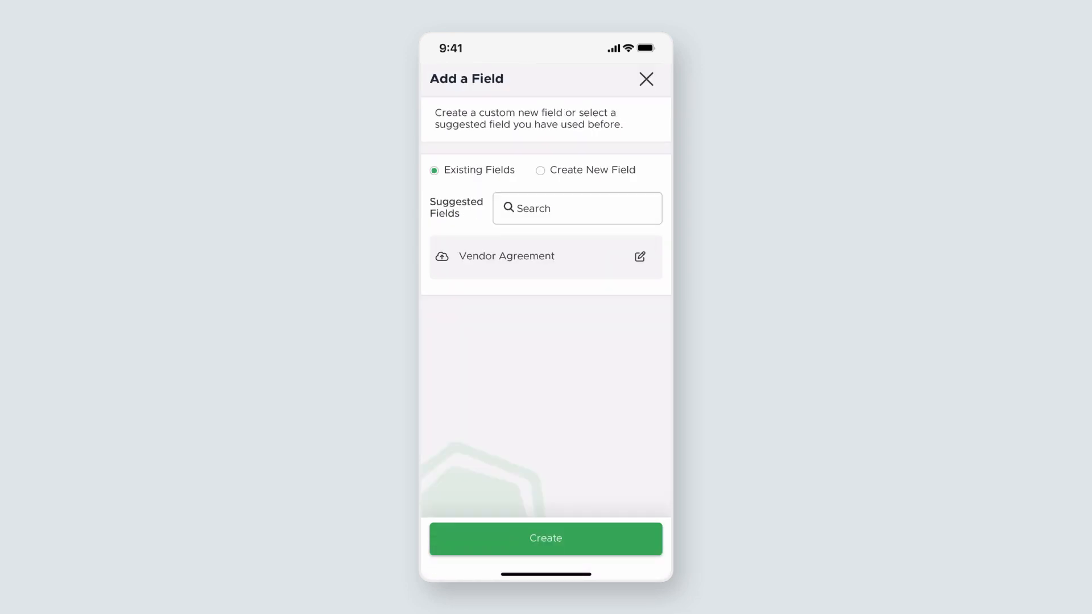
left_click(540, 171)
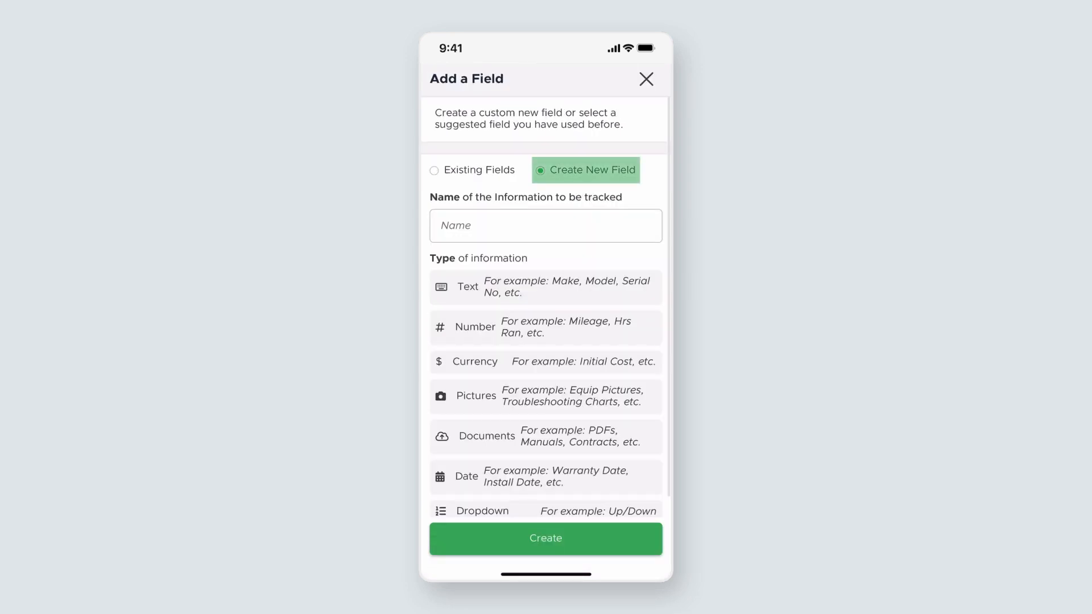
left_click(545, 226)
type("Secondary ")
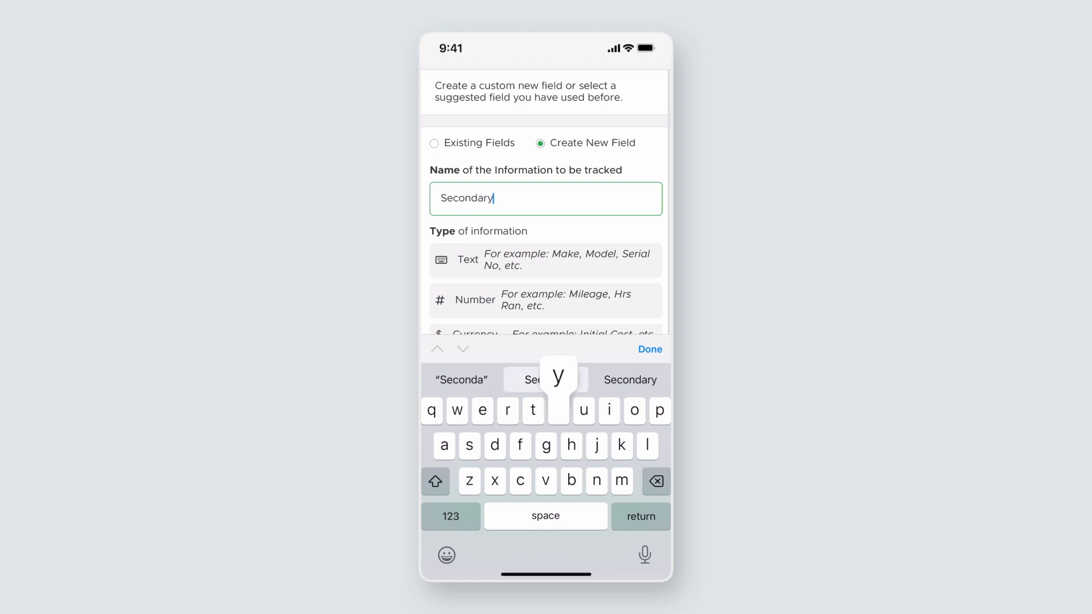
type("Contact")
left_click(650, 350)
left_click(545, 287)
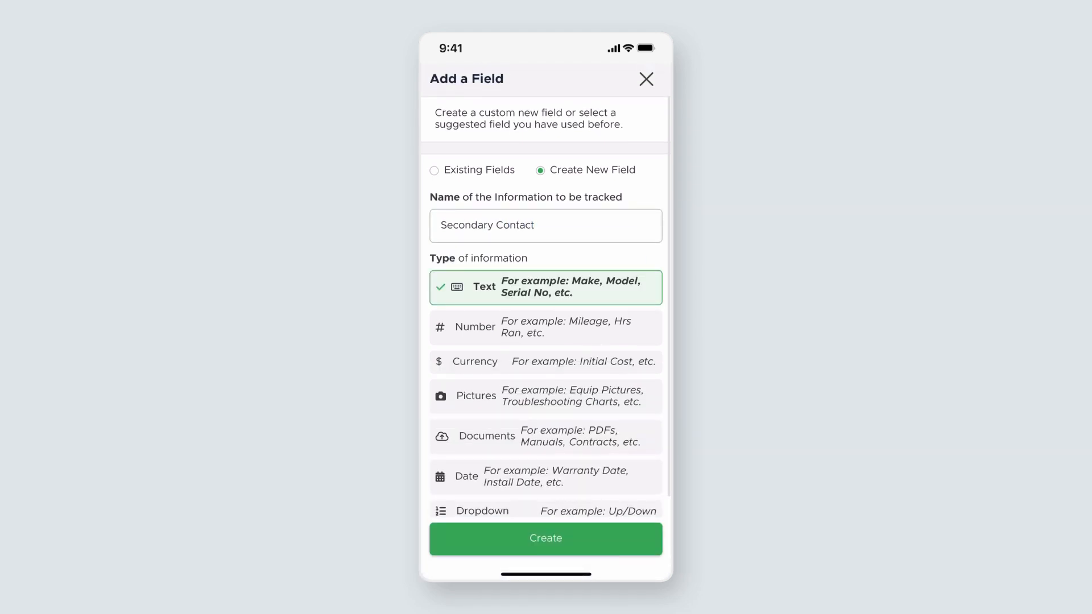
left_click(545, 538)
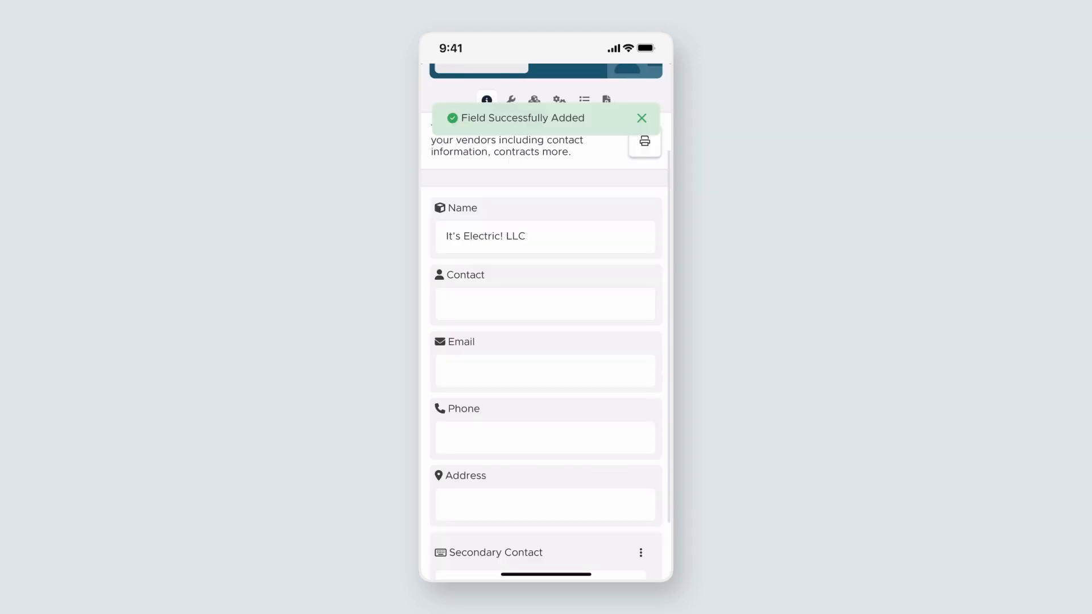
Enter the secondary contact's full name in the vendor's Secondary Contact field.
scroll(545, 353, "down", 2)
left_click(541, 504)
type("Benji Frank")
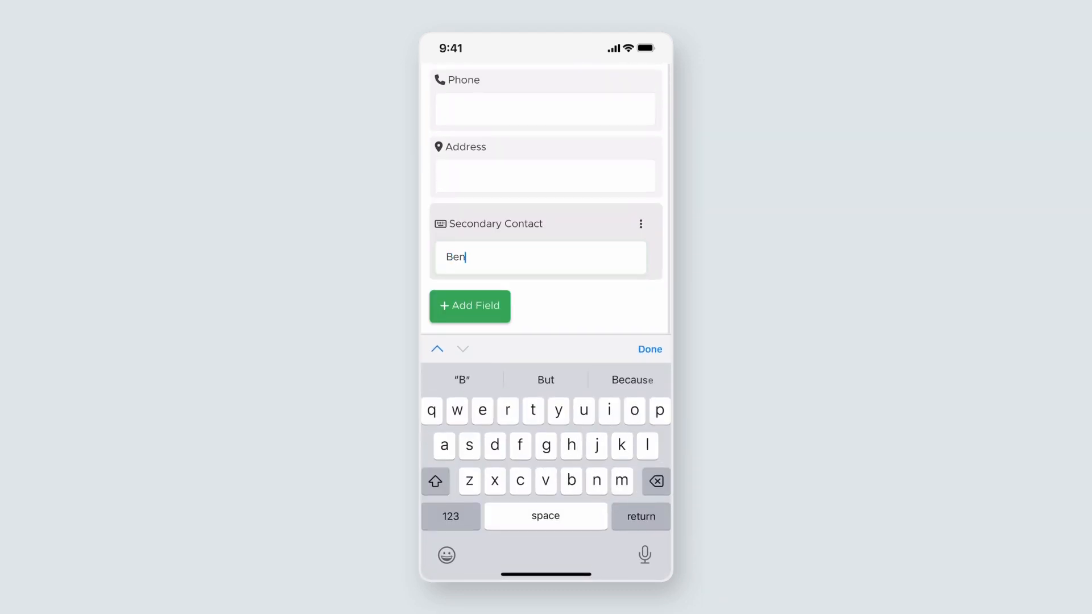
left_click(650, 353)
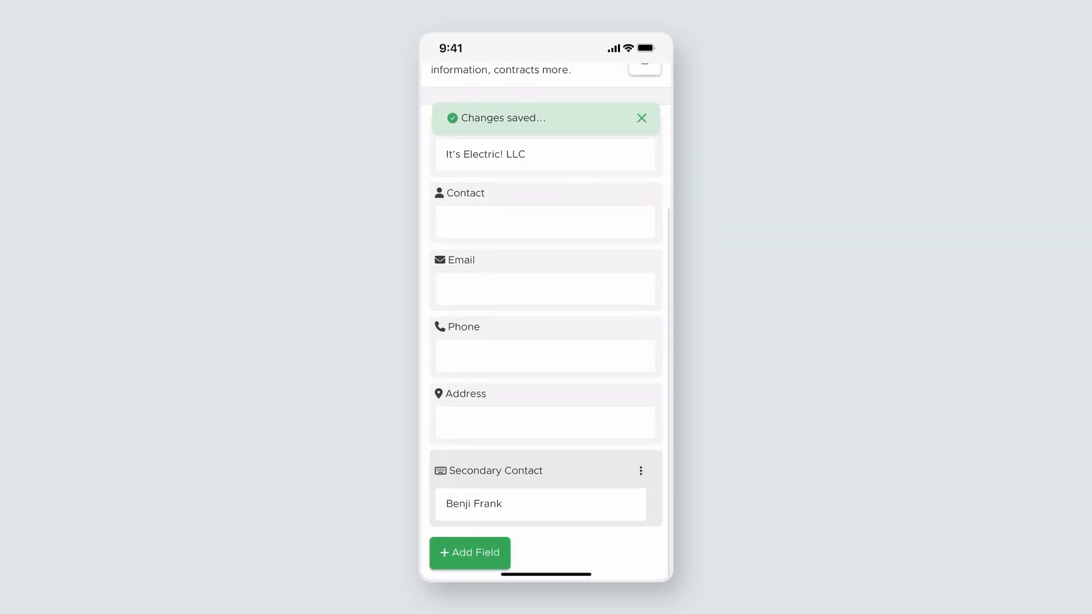
From the home screen, look up the vendors listed under the Production Factory location.
scroll(545, 287, "up", 4)
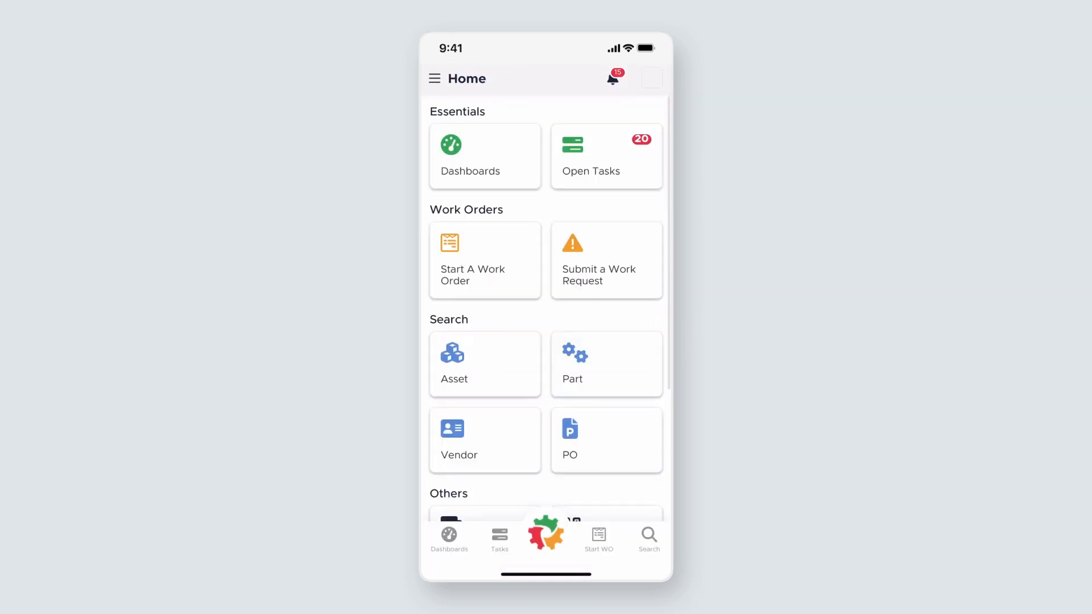
left_click(485, 440)
left_click(515, 233)
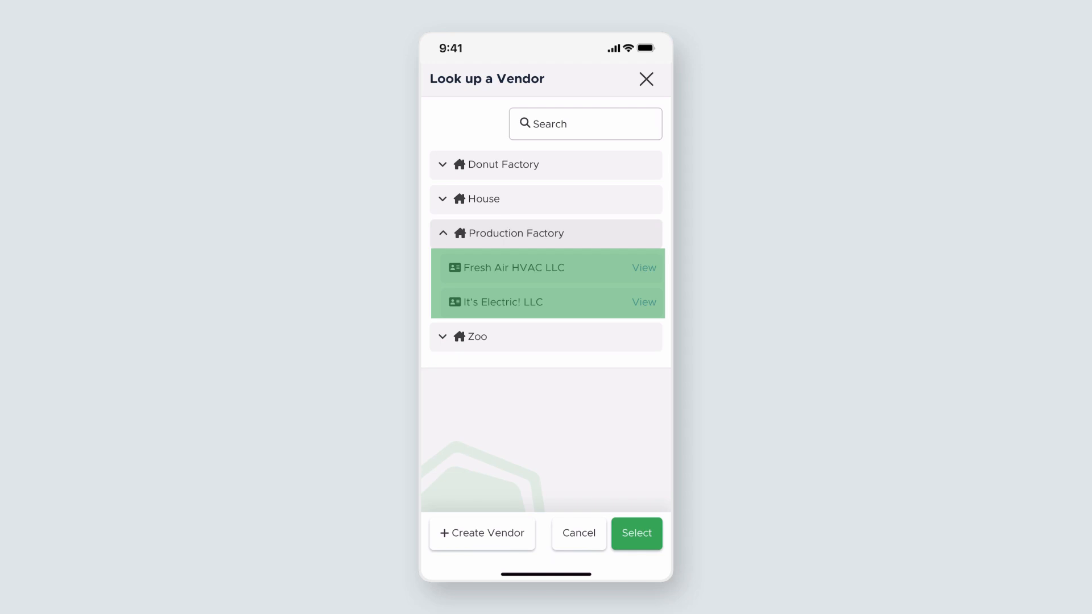